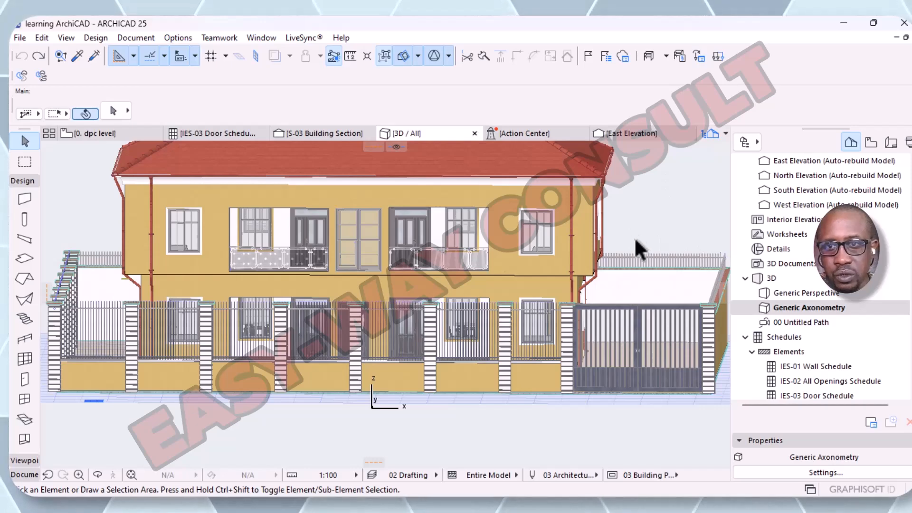
# - Examine the house model's facade, roof and fenced compound from the front and from above in 3D
pyautogui.moveTo(652, 251); pyautogui.dragTo(580, 255, button='middle')
pyautogui.scroll(2, 575, 251)
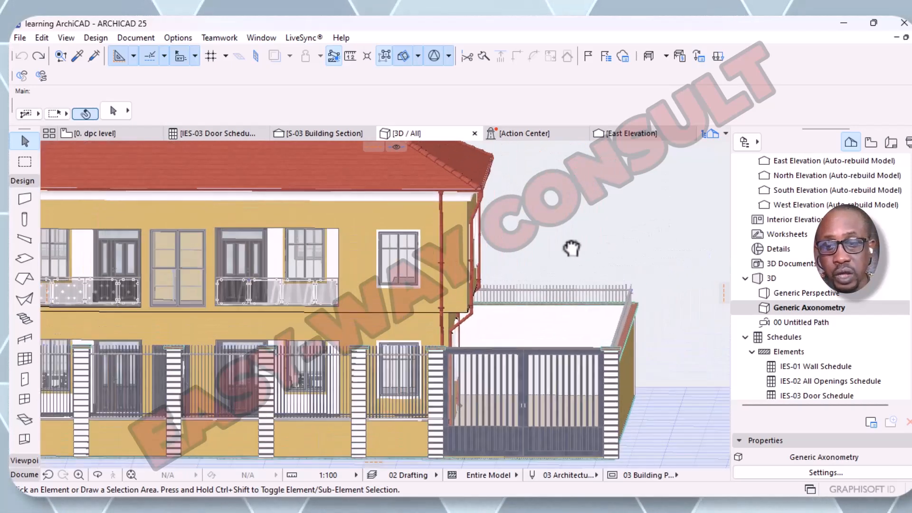
pyautogui.scroll(-1, 586, 254)
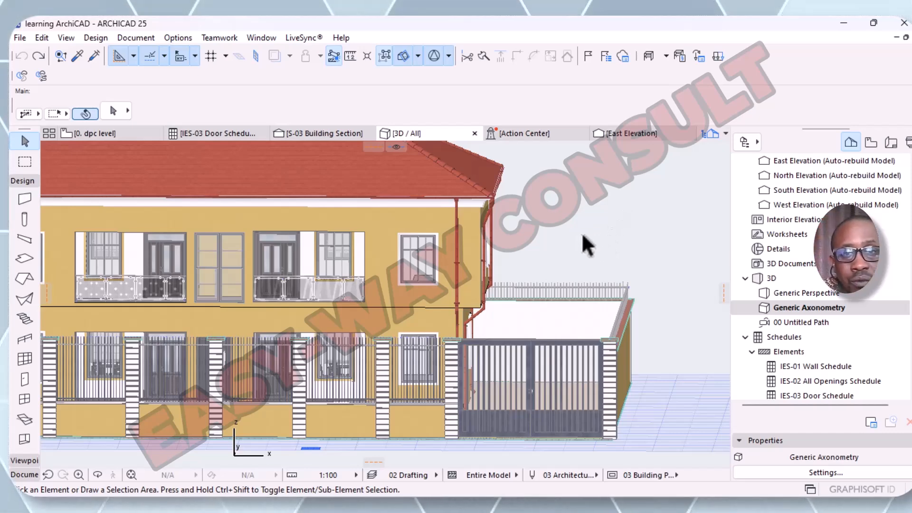
pyautogui.scroll(-2, 616, 248)
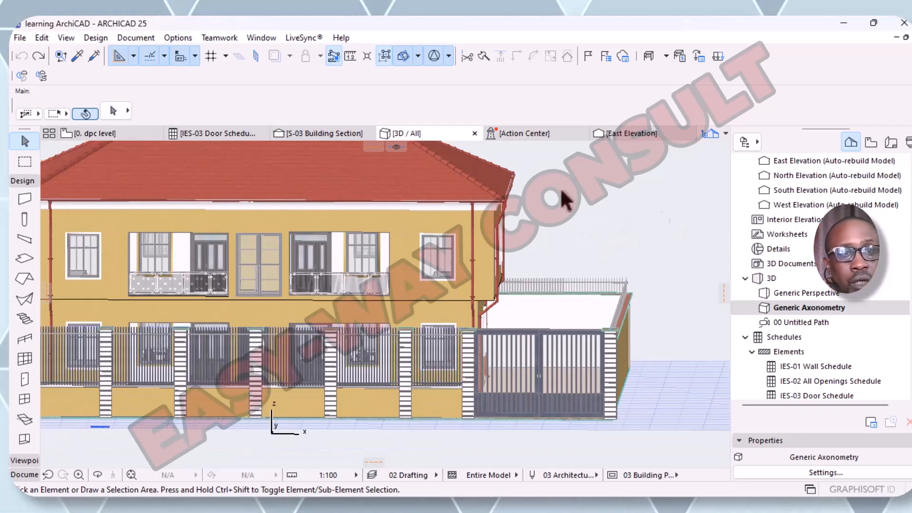
pyautogui.moveTo(620, 220); pyautogui.dragTo(716, 246, button='middle')
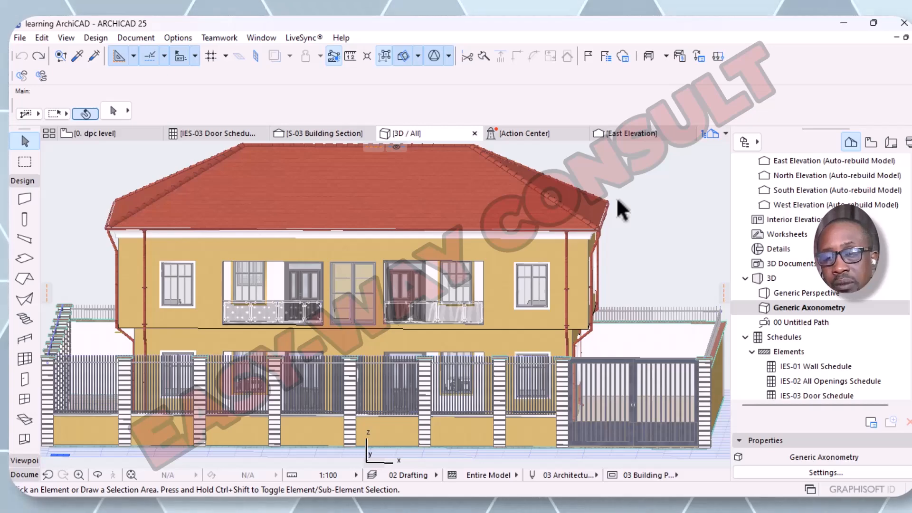
pyautogui.keyDown('shift'); pyautogui.moveTo(637, 197); pyautogui.dragTo(628, 314, button='middle'); pyautogui.keyUp('shift')
pyautogui.scroll(9, 654, 304)
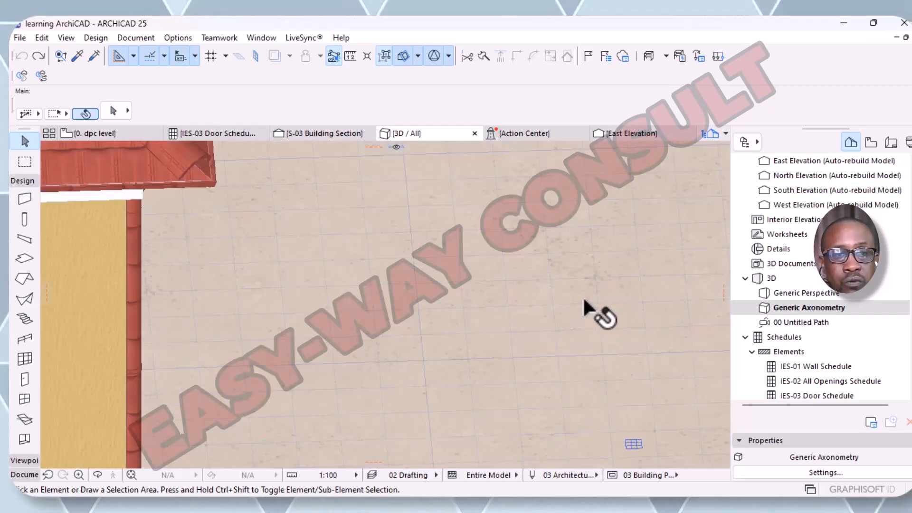
pyautogui.scroll(-1, 538, 301)
pyautogui.scroll(-7, 534, 287)
pyautogui.scroll(-2, 543, 287)
pyautogui.moveTo(545, 290); pyautogui.dragTo(549, 280, button='middle')
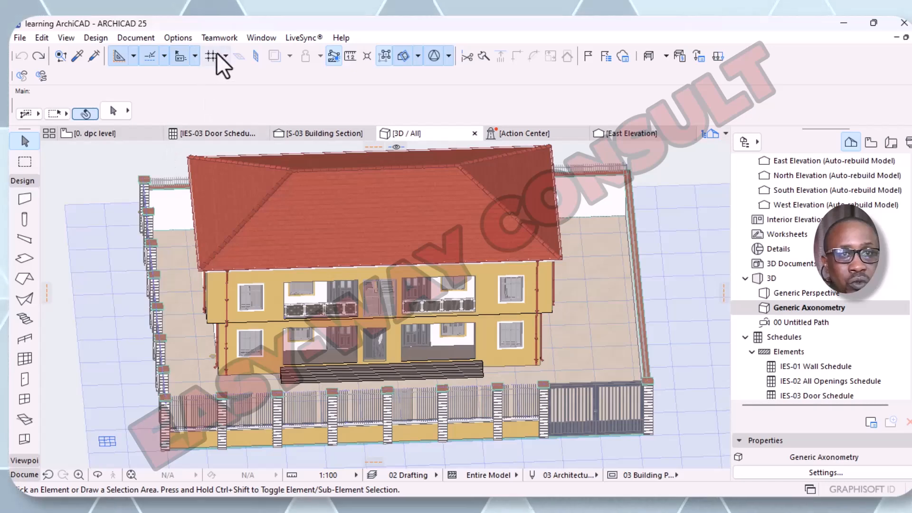
# - Open the surface attribute settings and select the Stonework - 02 surface, keeping Basic Engine as the engine setting
pyautogui.click(182, 41)
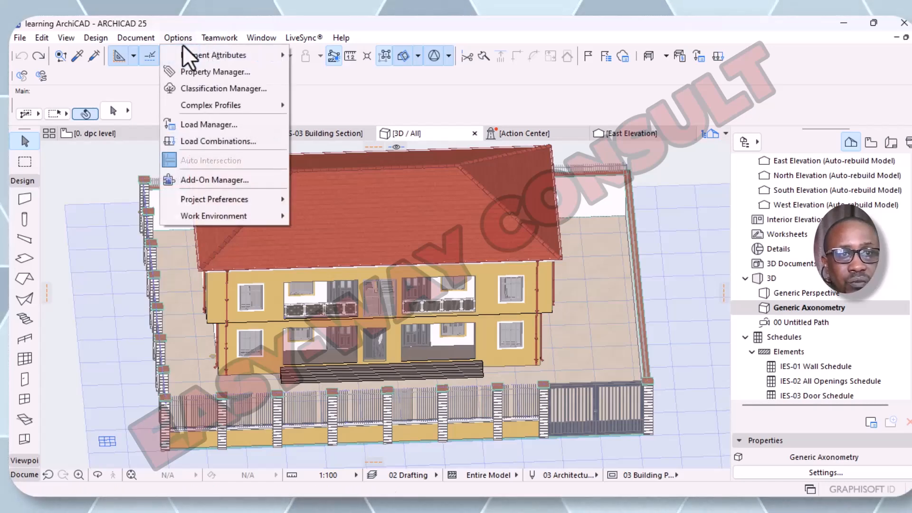
pyautogui.moveTo(196, 57)
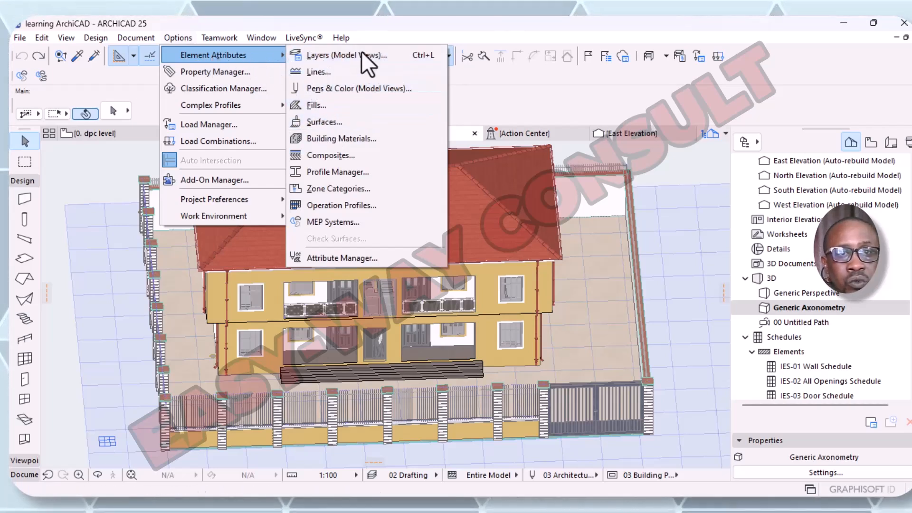
pyautogui.click(327, 122)
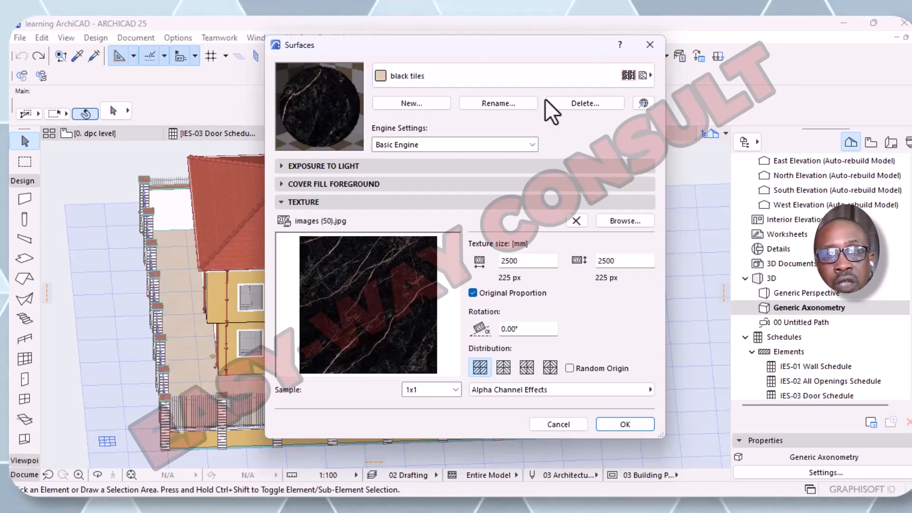
pyautogui.click(649, 73)
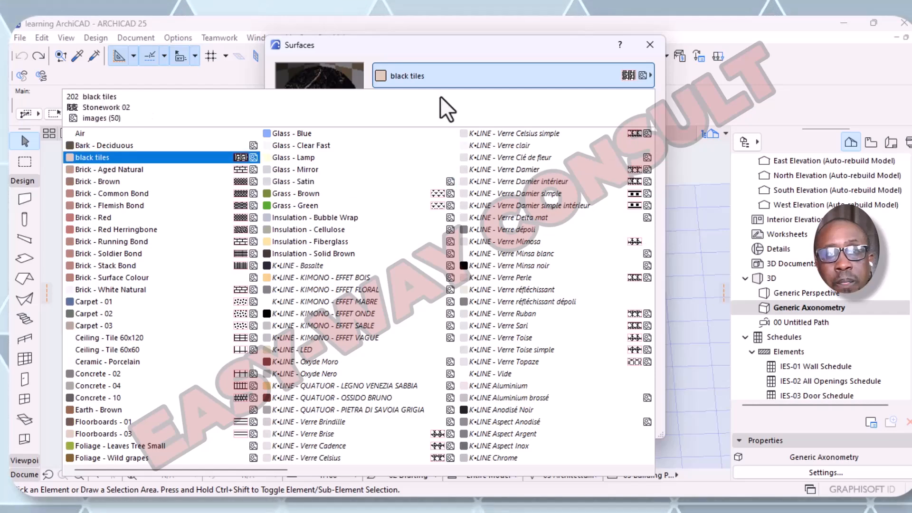
pyautogui.scroll(-5, 397, 241)
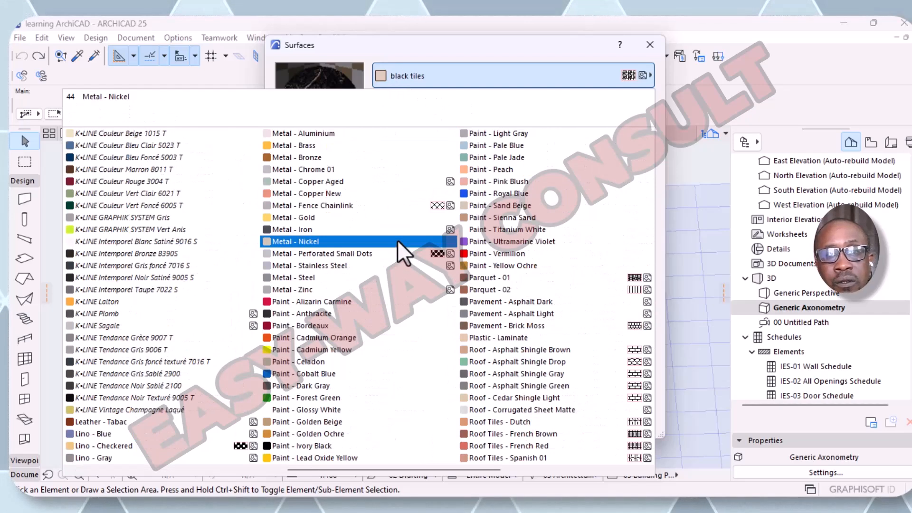
pyautogui.scroll(-5, 418, 241)
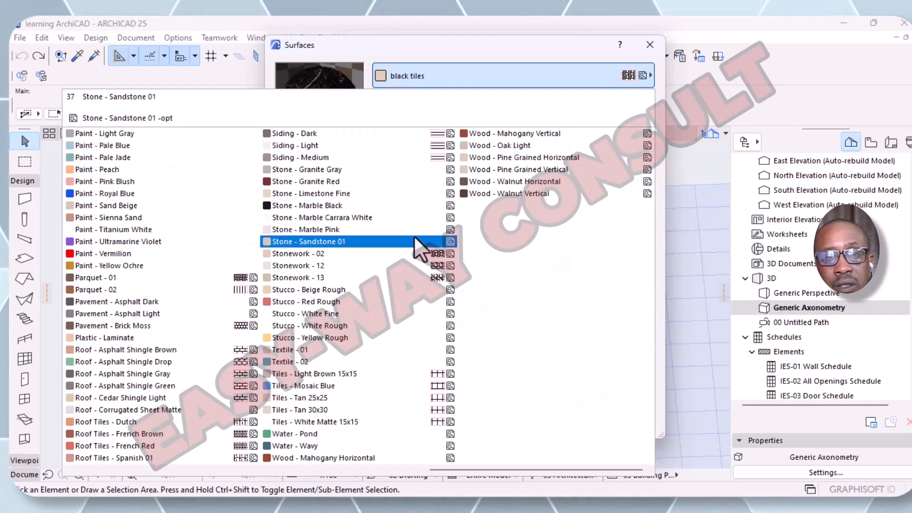
pyautogui.click(292, 253)
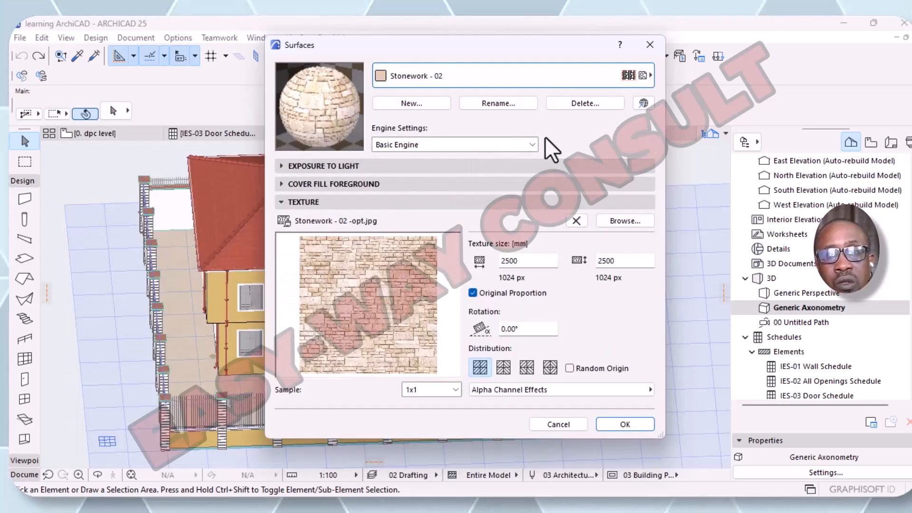
pyautogui.click(531, 146)
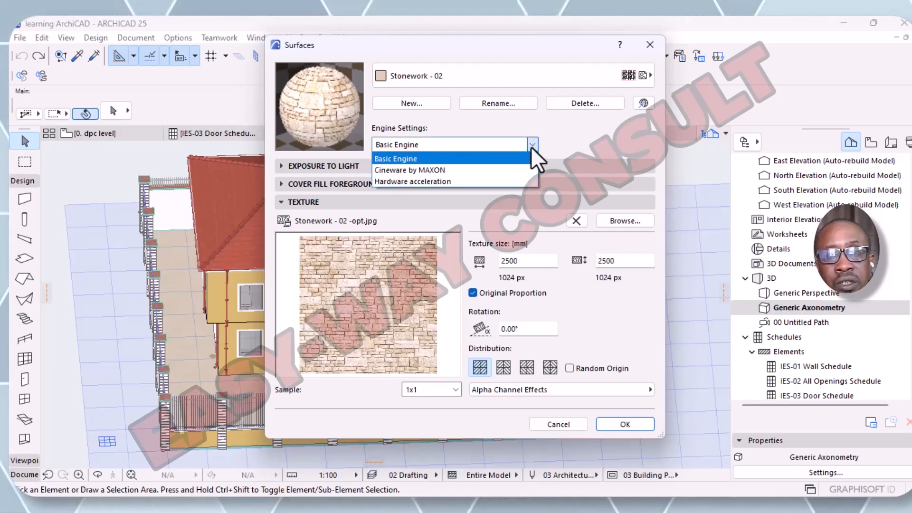
pyautogui.click(475, 146)
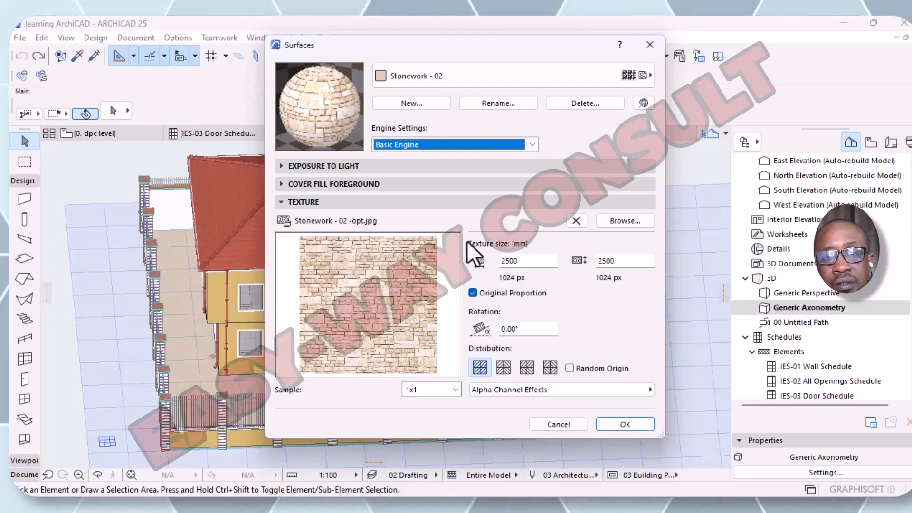
# - Create a new surface named "black and white tiles" as a duplicate of Stonework - 02
pyautogui.click(410, 103)
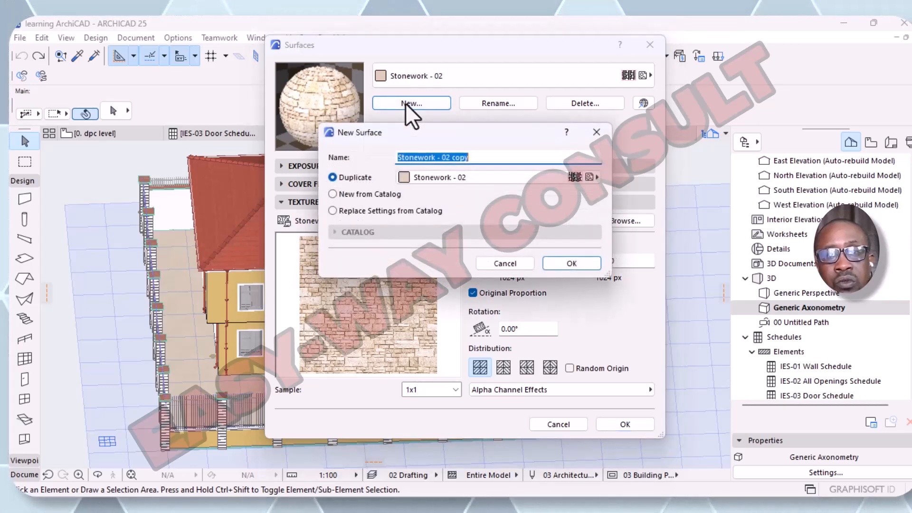
pyautogui.click(482, 163)
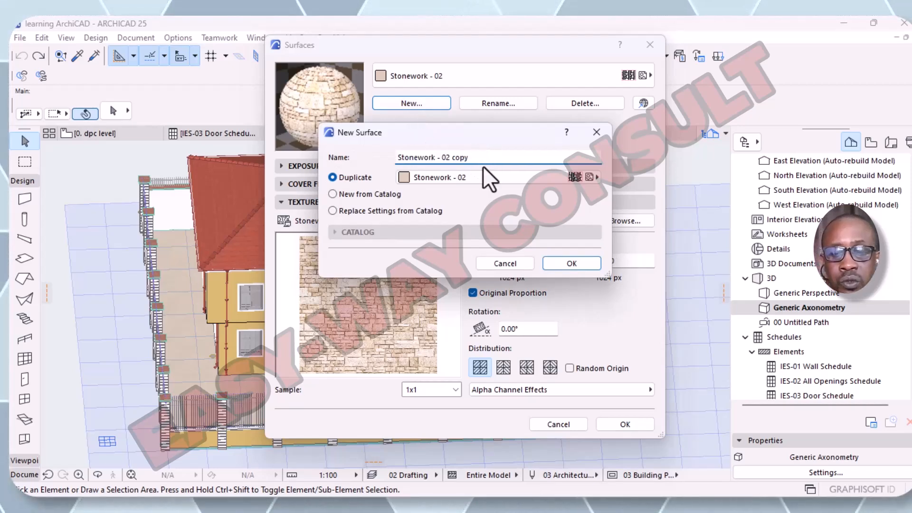
pyautogui.press('BackSpace')
pyautogui.press('BackSpace')
pyautogui.press('BackSpace')
pyautogui.press('BackSpace')
pyautogui.press('BackSpace')
pyautogui.press('BackSpace')
pyautogui.press('BackSpace')
pyautogui.press('BackSpace')
pyautogui.press('BackSpace')
pyautogui.press('BackSpace')
pyautogui.press('BackSpace')
pyautogui.press('BackSpace')
pyautogui.press('BackSpace')
pyautogui.press('BackSpace')
pyautogui.press('BackSpace')
pyautogui.press('BackSpace')
pyautogui.press('BackSpace')
pyautogui.press('BackSpace')
pyautogui.press('BackSpace')
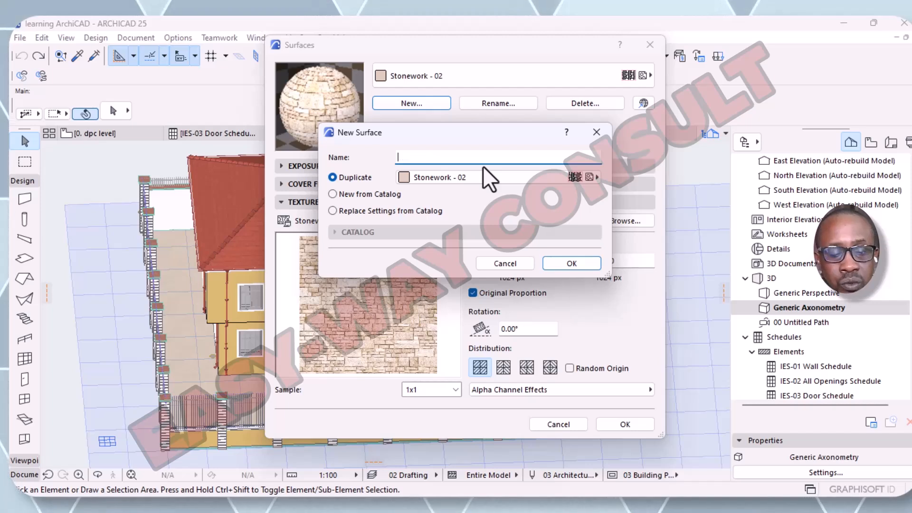
pyautogui.write('bla')
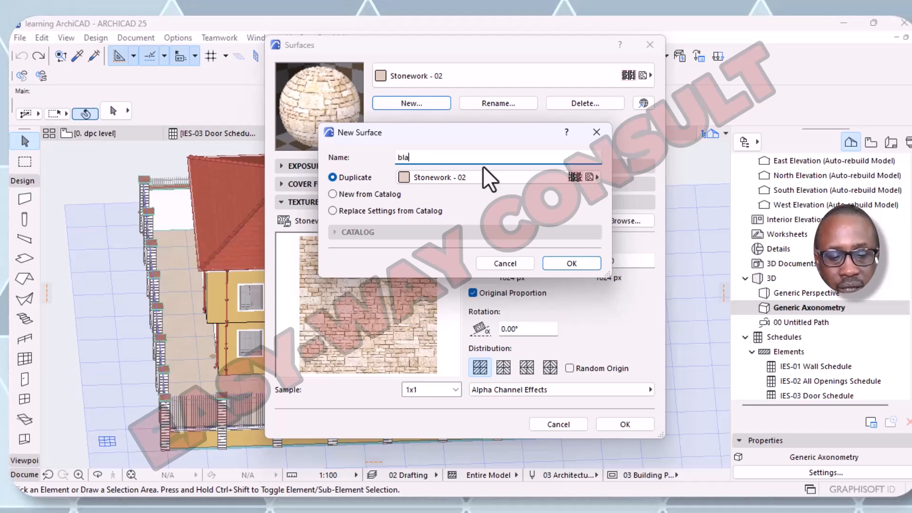
pyautogui.write('ck ')
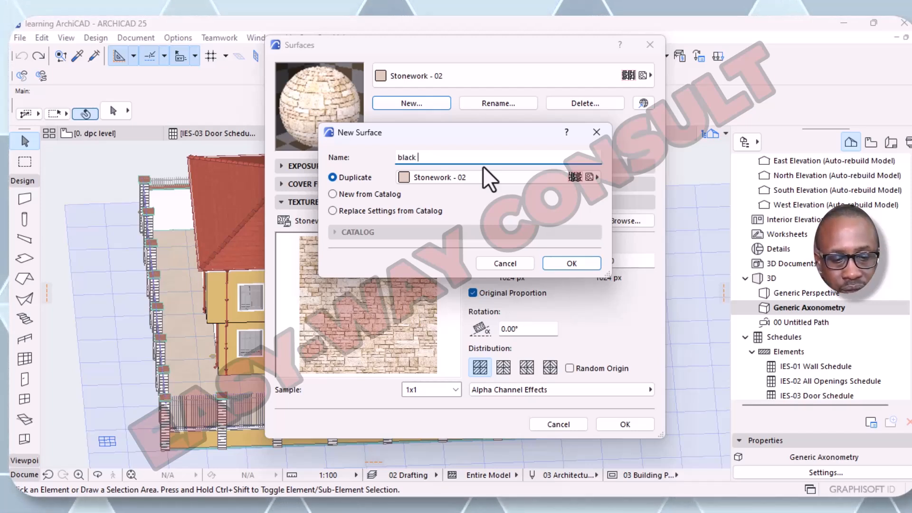
pyautogui.write('and w')
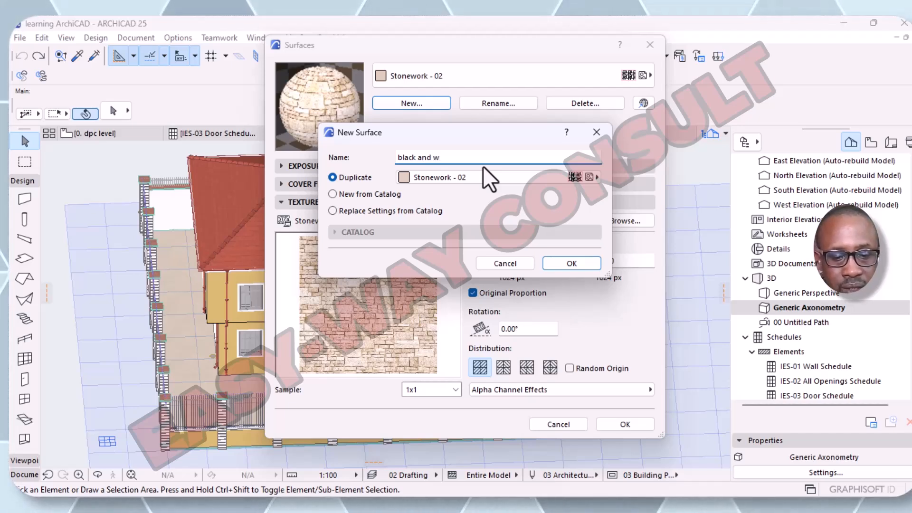
pyautogui.write('hite')
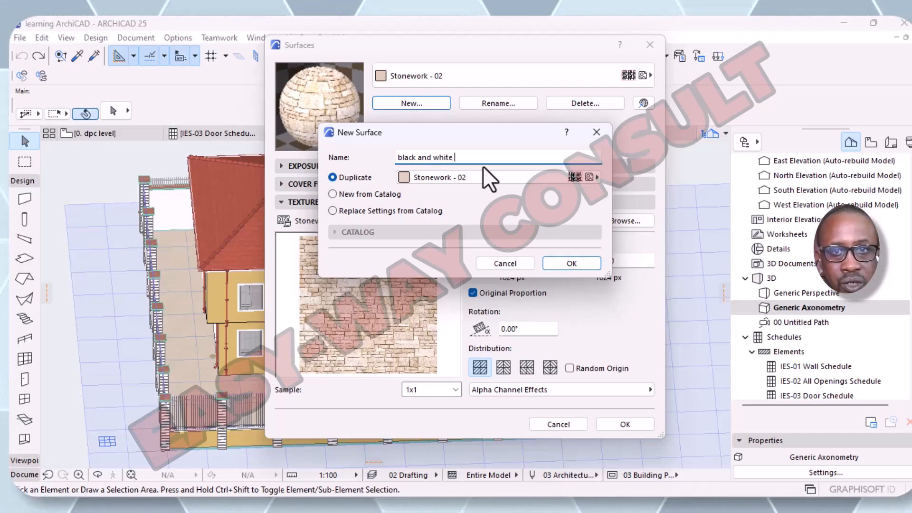
pyautogui.write(' tiles')
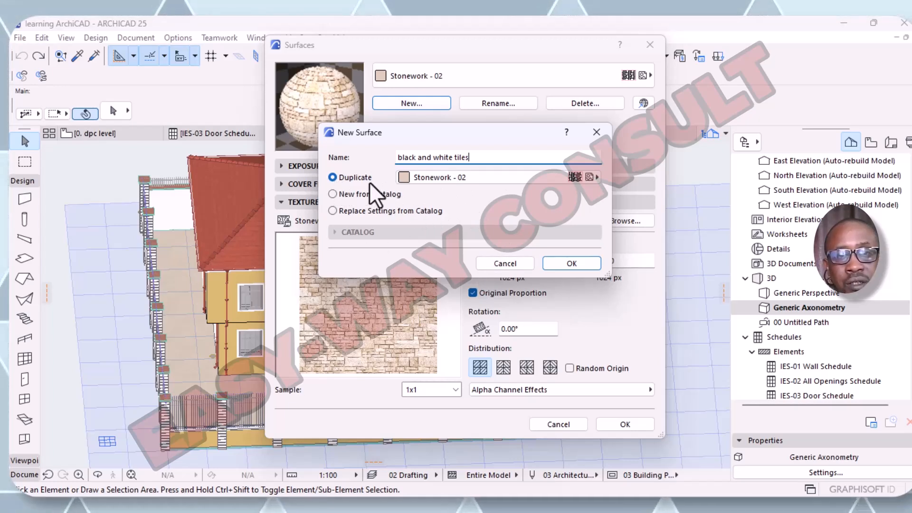
pyautogui.click(578, 263)
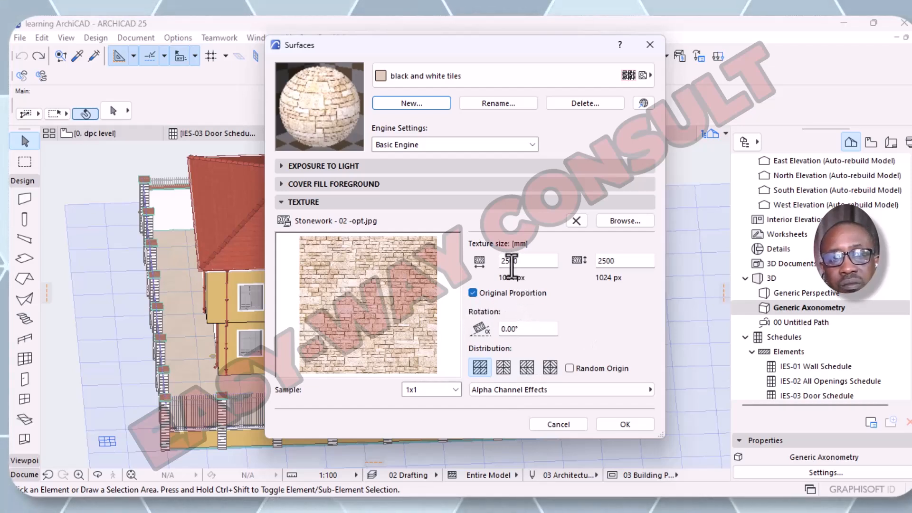
# - Expand the new surface's cover fill foreground settings and review them together with its texture settings
pyautogui.click(281, 202)
pyautogui.click(281, 202)
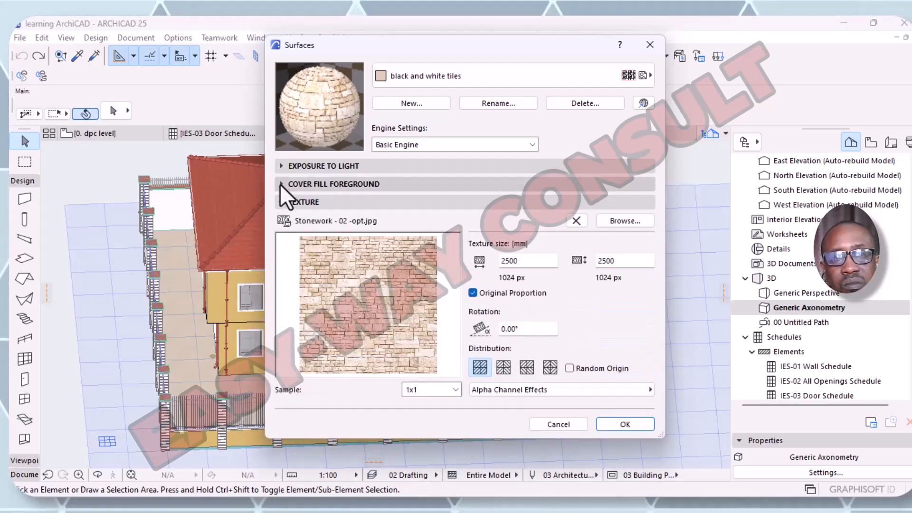
pyautogui.click(281, 184)
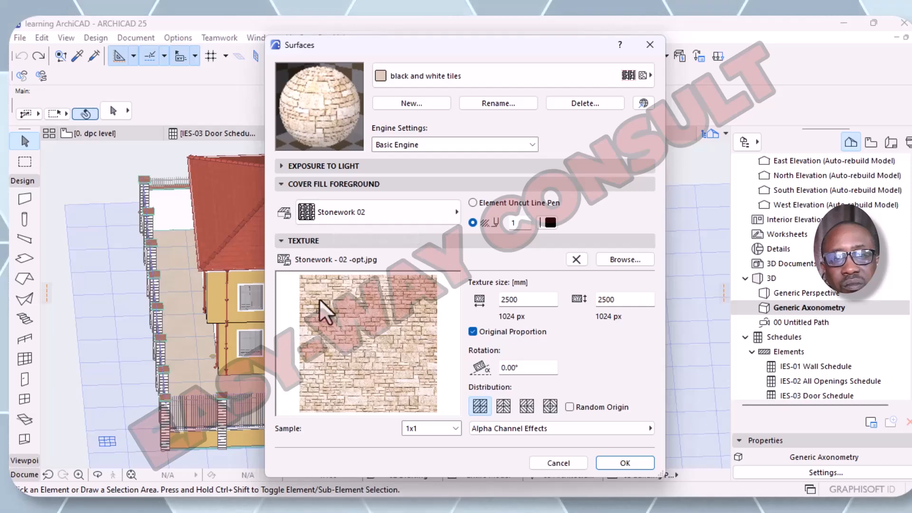
pyautogui.click(281, 241)
pyautogui.click(281, 241)
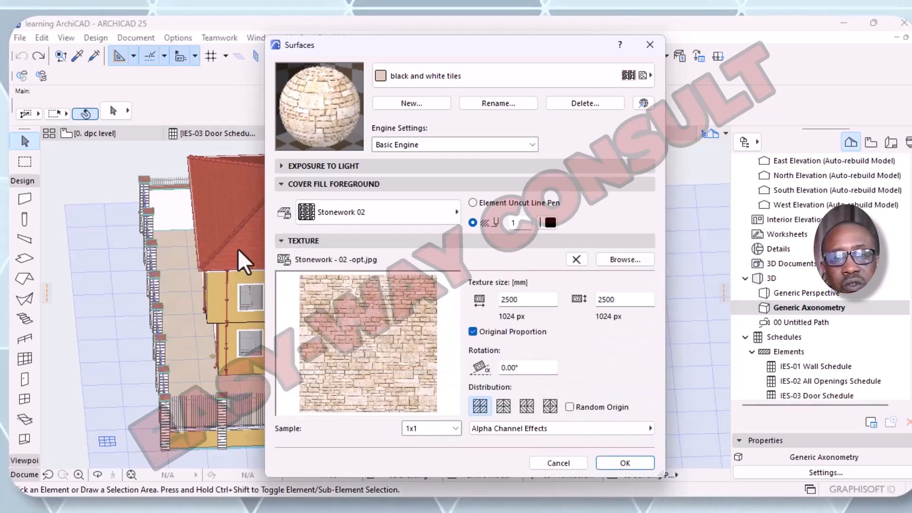
# - Start adding an external texture image for the black and white tiles surface and browse to Local Disk (E:)
pyautogui.click(622, 262)
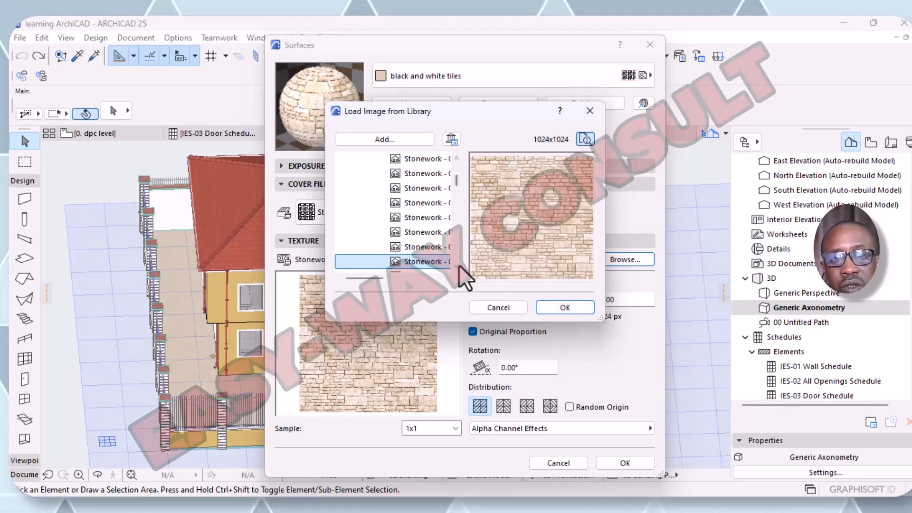
pyautogui.click(381, 140)
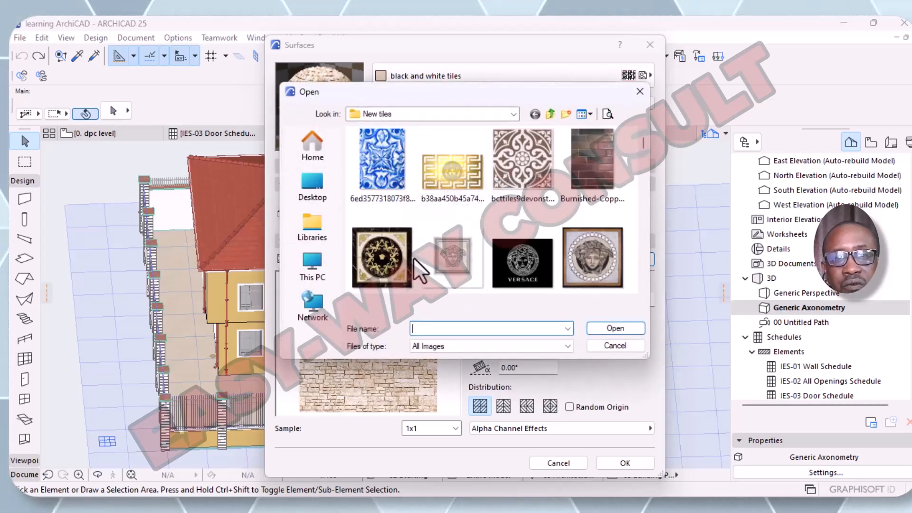
pyautogui.scroll(-2, 421, 209)
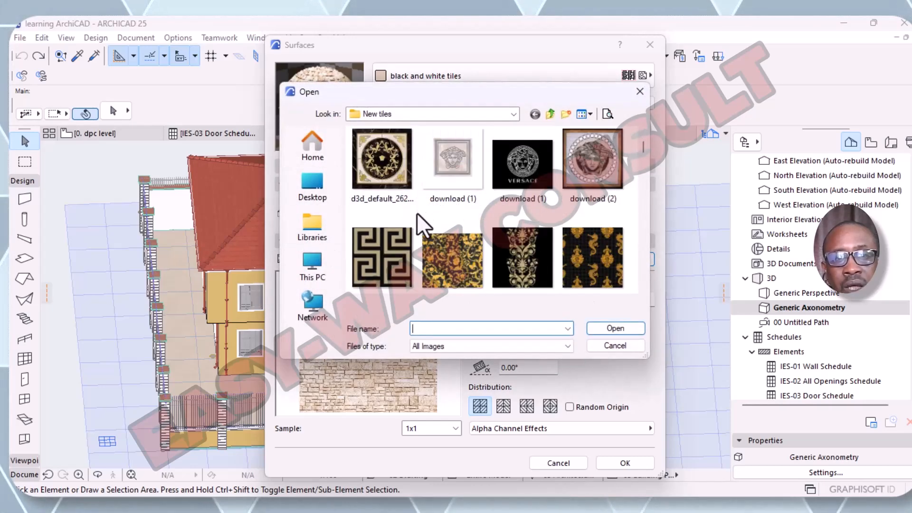
pyautogui.click(314, 273)
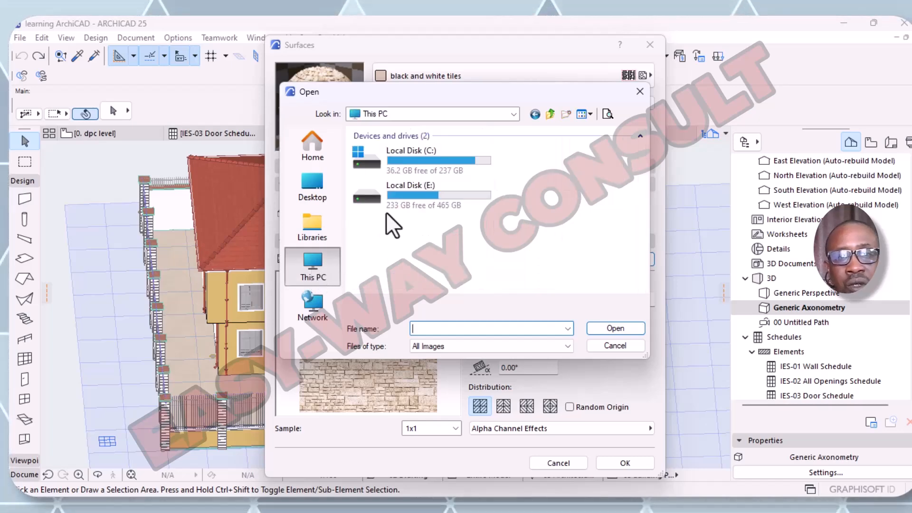
pyautogui.doubleClick(401, 196)
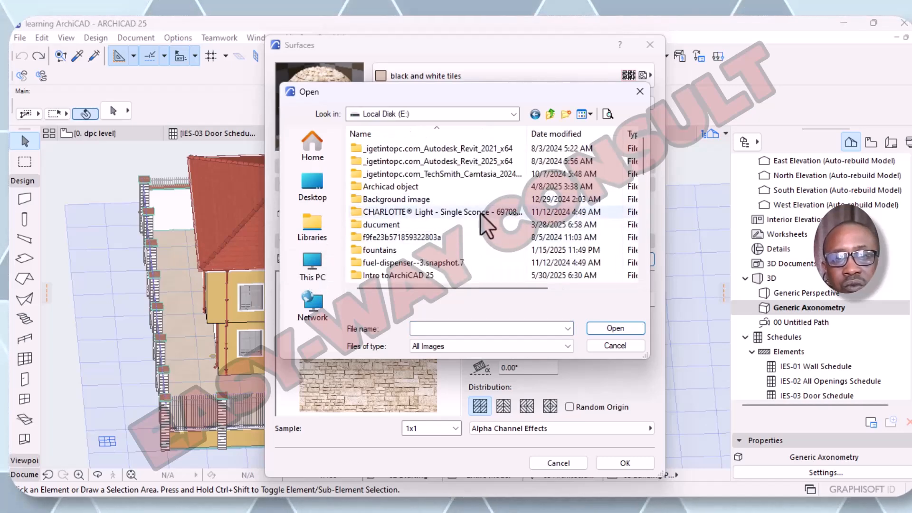
# - Load the image file black and white 2 from Local Disk (E:) as the surface's texture
pyautogui.scroll(-1, 460, 201)
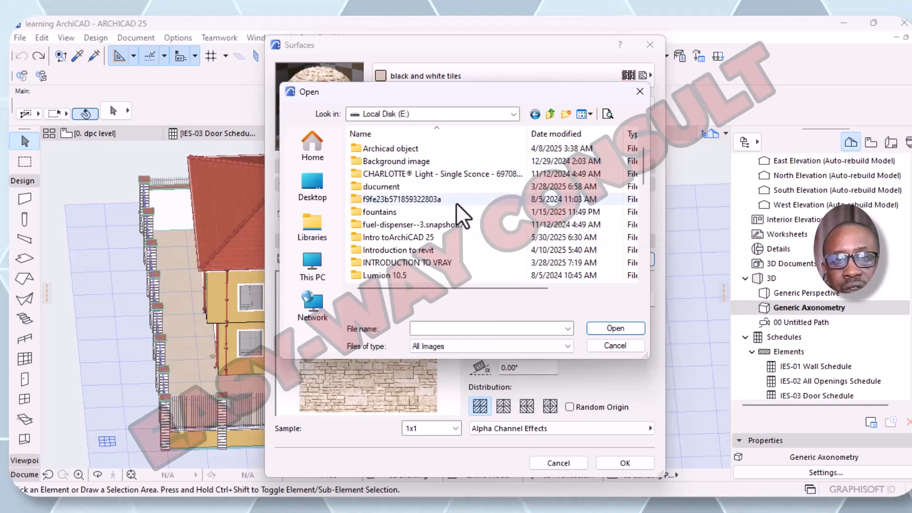
pyautogui.scroll(-2, 451, 204)
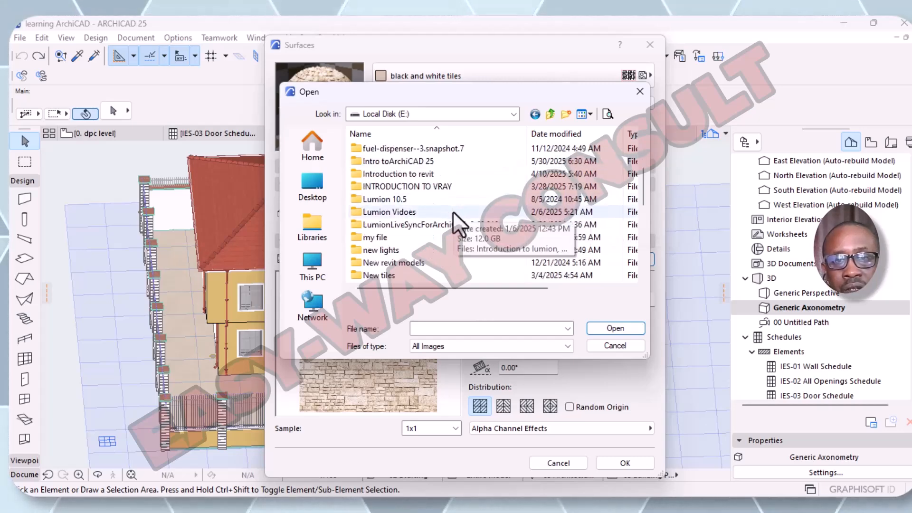
pyautogui.scroll(-2, 448, 213)
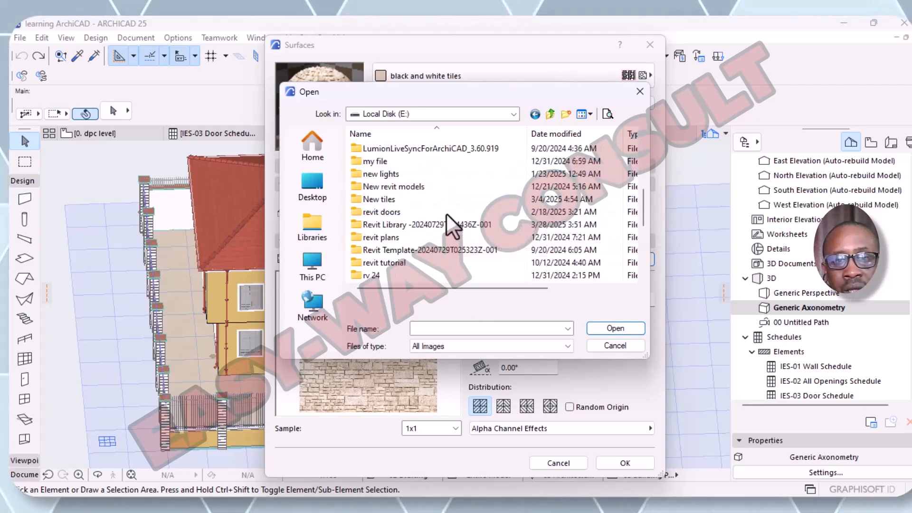
pyautogui.scroll(-1, 446, 214)
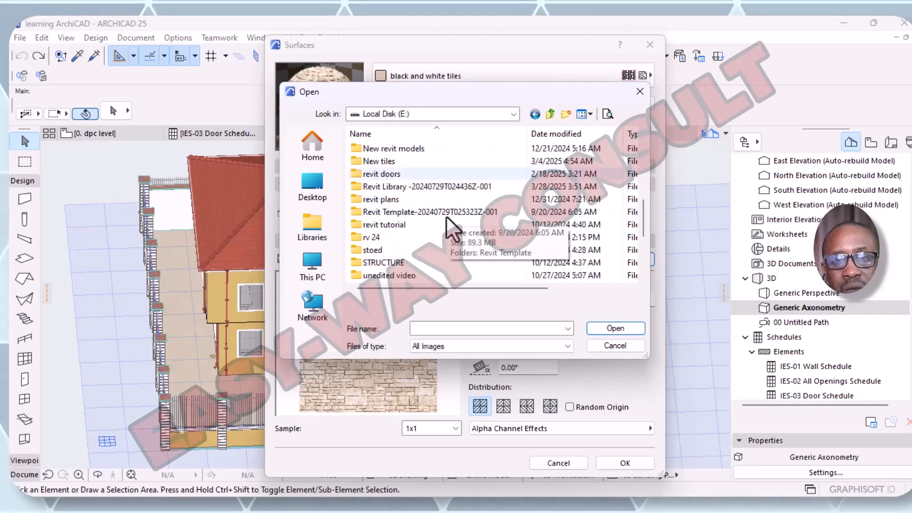
pyautogui.scroll(-3, 446, 216)
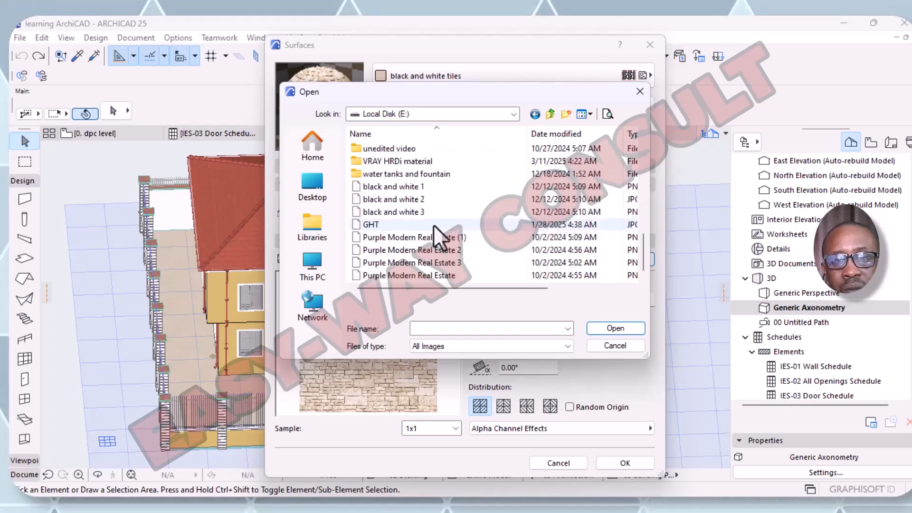
pyautogui.click(437, 201)
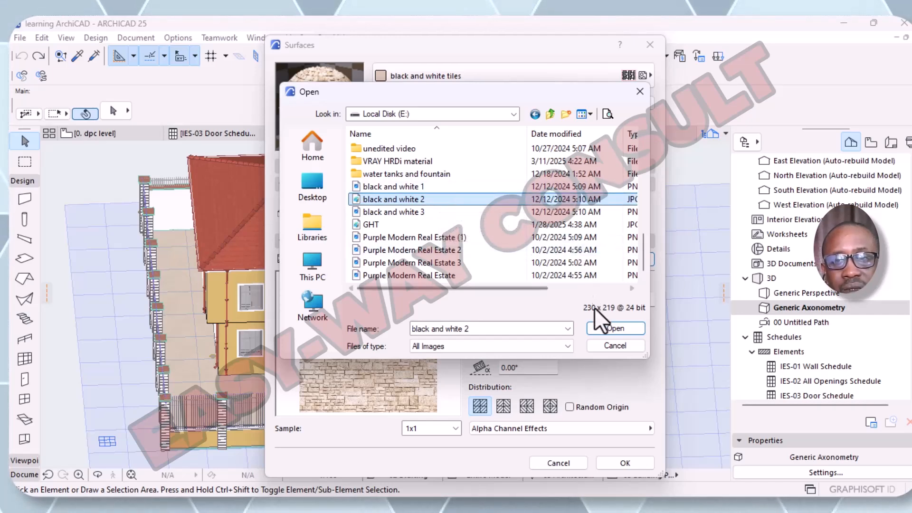
pyautogui.click(602, 327)
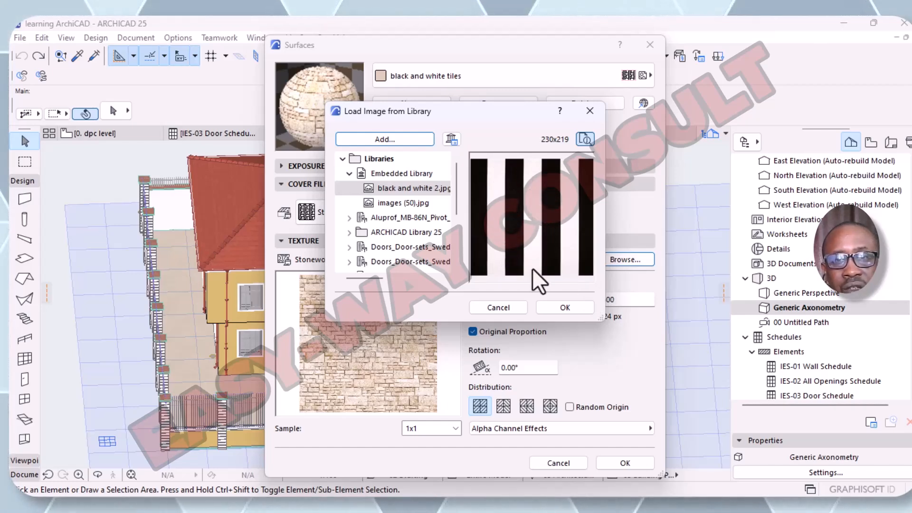
pyautogui.click(567, 306)
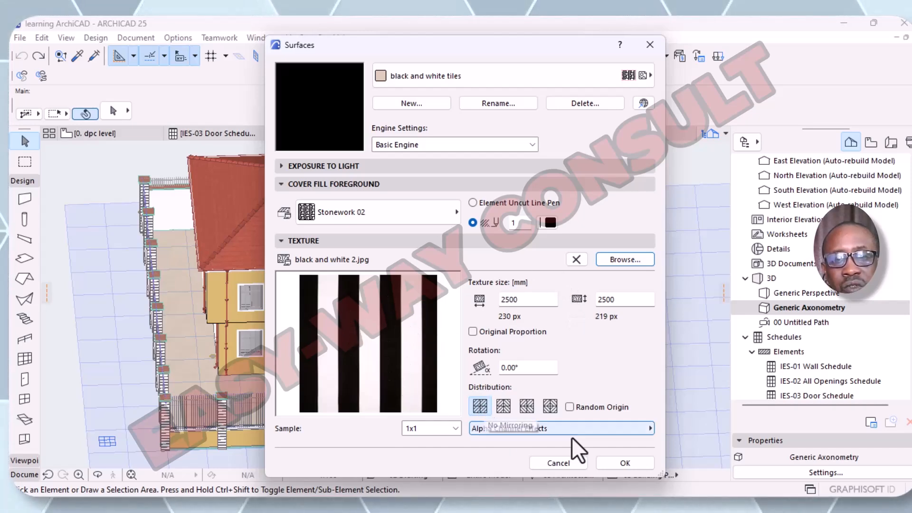
# - Review the alpha channel effect options of the black and white tiles texture
pyautogui.click(649, 429)
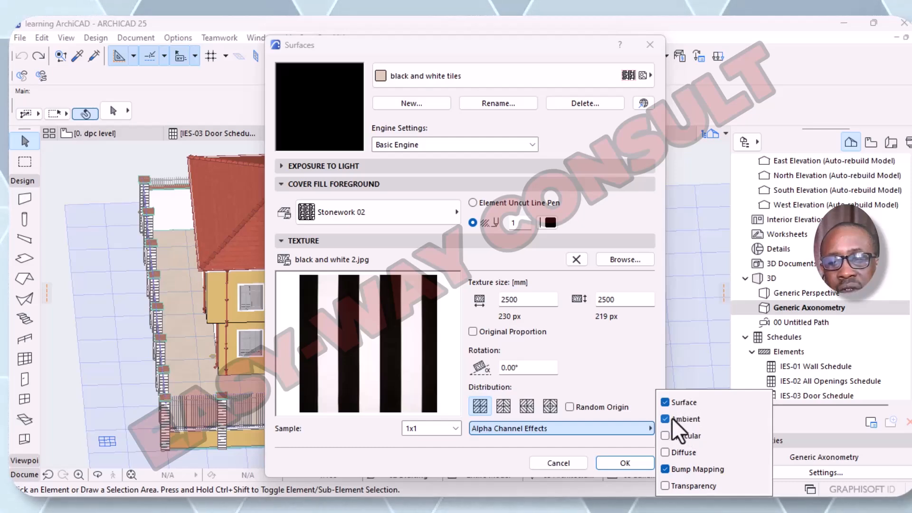
pyautogui.click(562, 471)
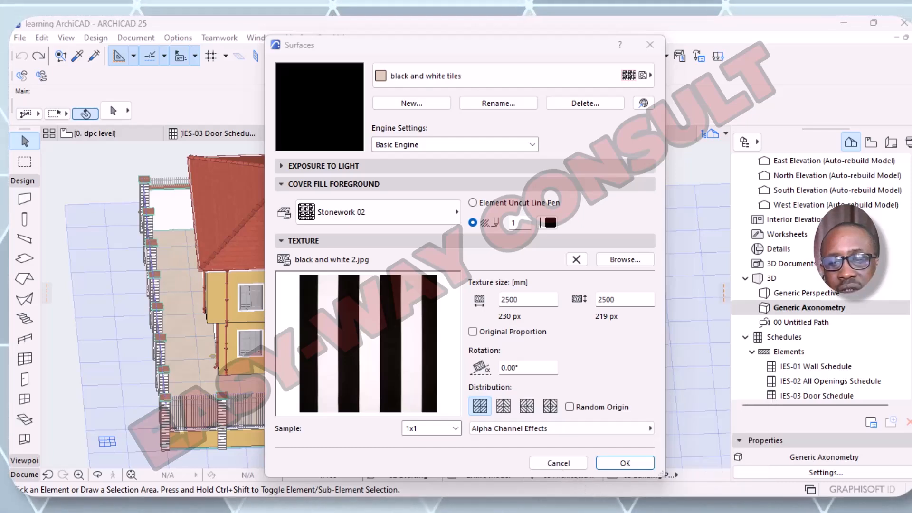
pyautogui.click(650, 428)
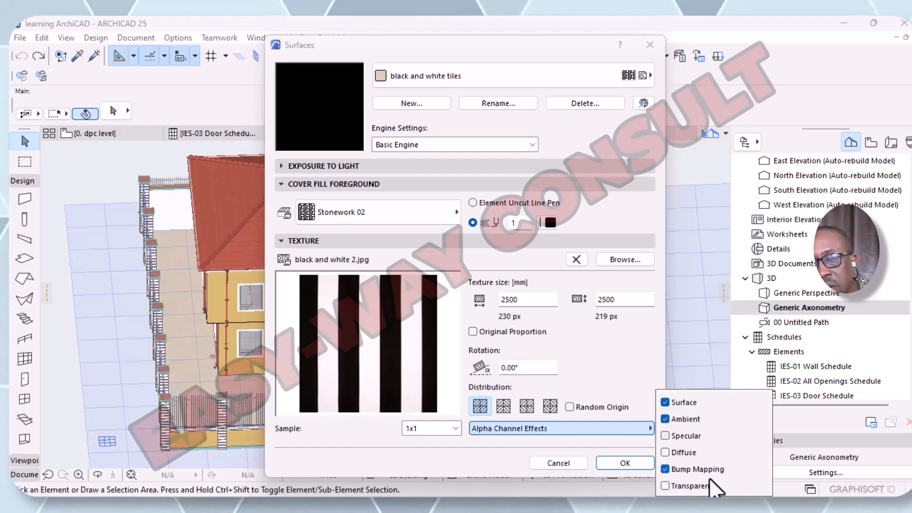
# - Set the texture size to 50 mm horizontally and 50 mm vertically, and save the surface settings
pyautogui.click(520, 300)
pyautogui.click(521, 301)
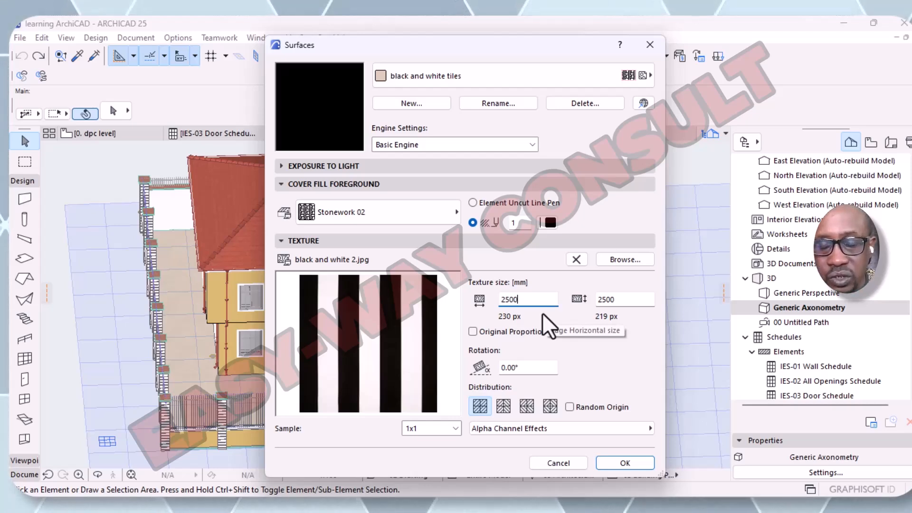
pyautogui.press('BackSpace')
pyautogui.press('BackSpace')
pyautogui.press('BackSpace')
pyautogui.press('BackSpace')
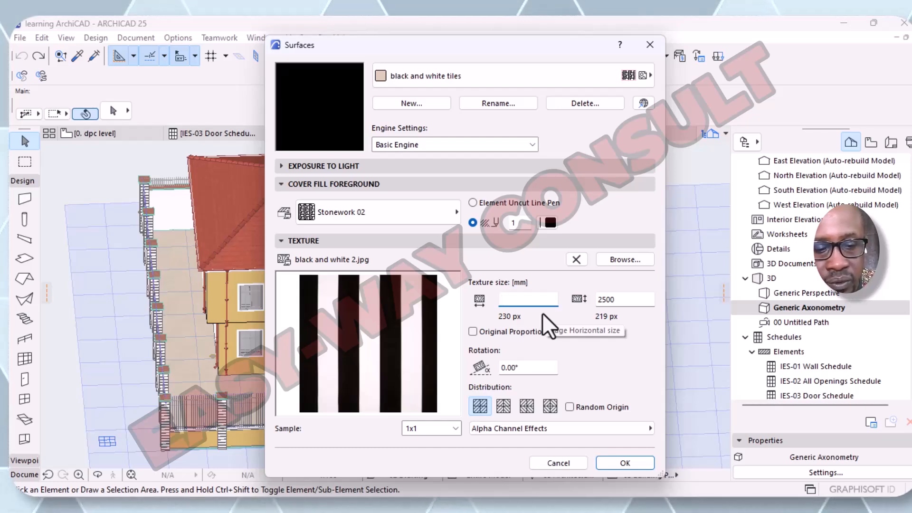
pyautogui.write('50')
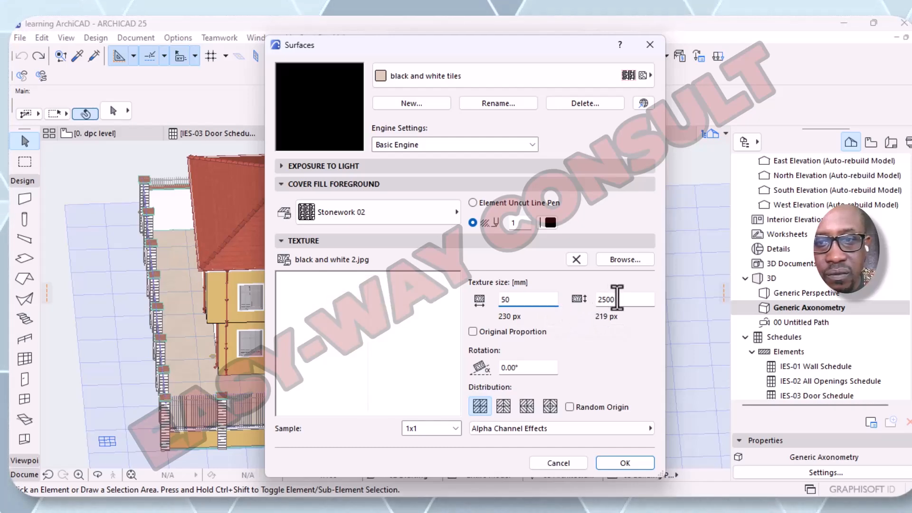
pyautogui.doubleClick(616, 299)
pyautogui.press('BackSpace')
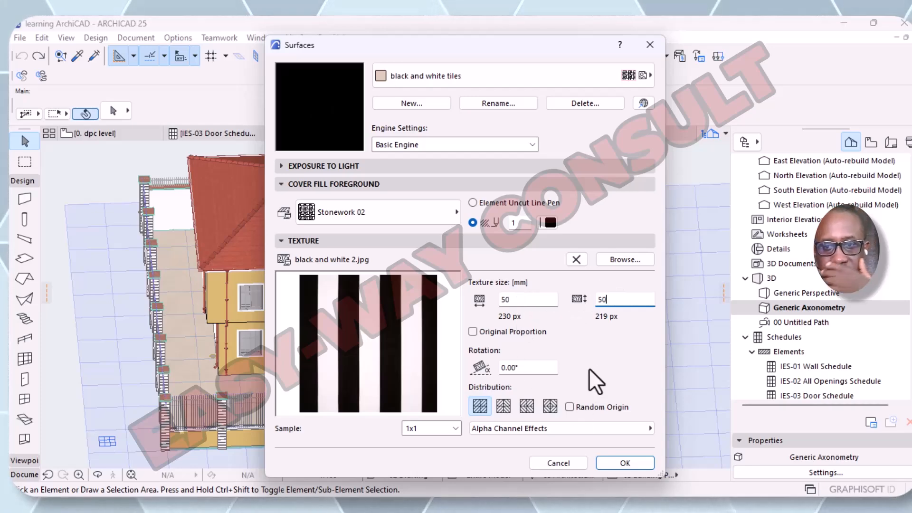
pyautogui.click(624, 463)
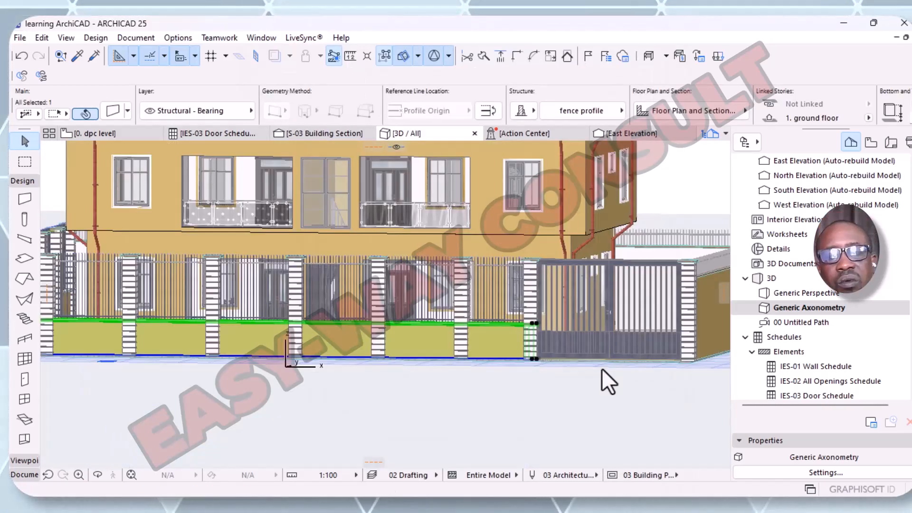
# - Override the outer surface of the ground floor front wall behind the fence, next to the gate, with black and white 2
pyautogui.click(509, 252)
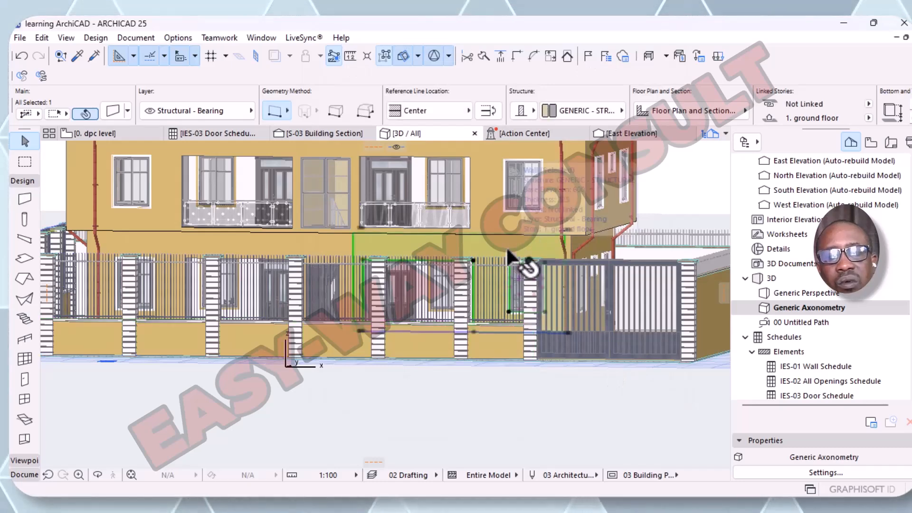
pyautogui.click(118, 117)
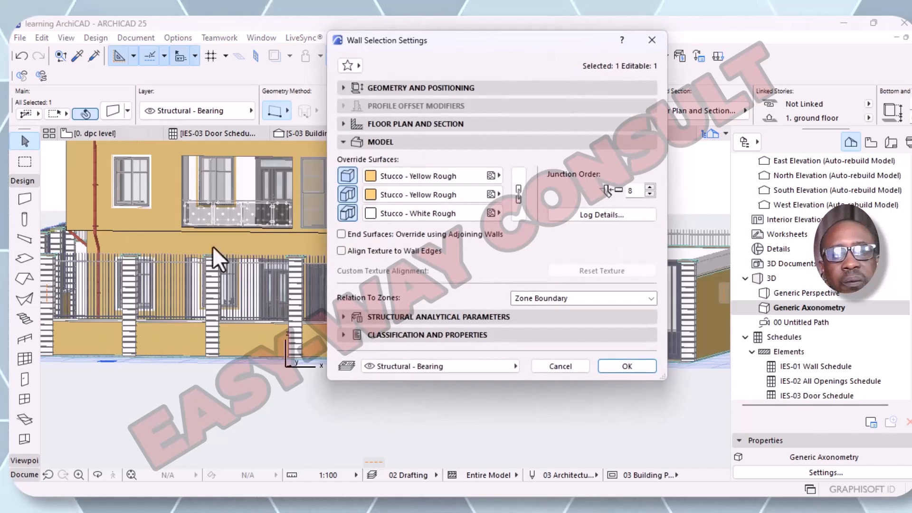
pyautogui.click(496, 180)
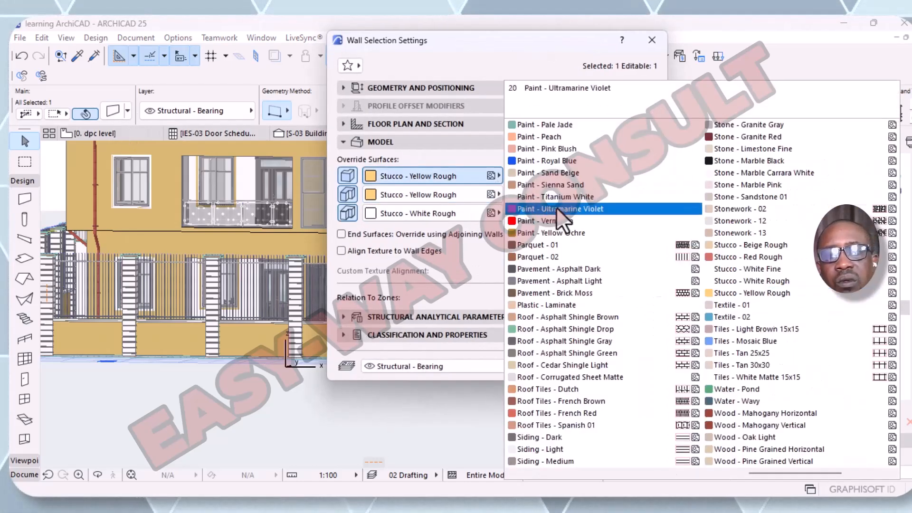
pyautogui.scroll(-3, 556, 214)
pyautogui.scroll(5, 554, 216)
pyautogui.scroll(3, 554, 215)
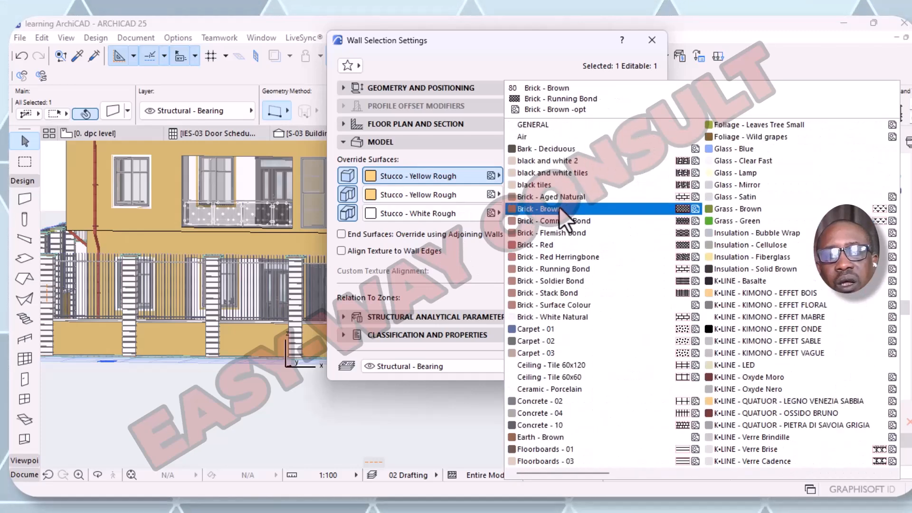
pyautogui.click(569, 165)
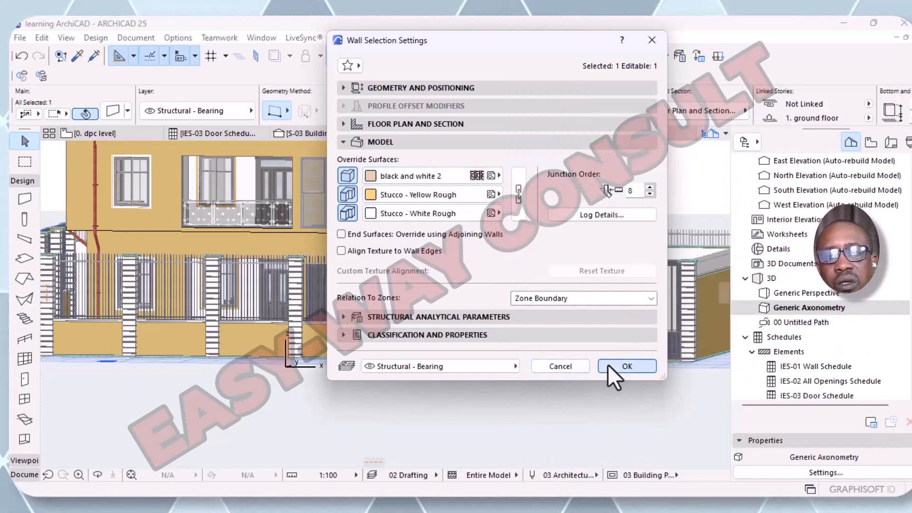
pyautogui.click(608, 364)
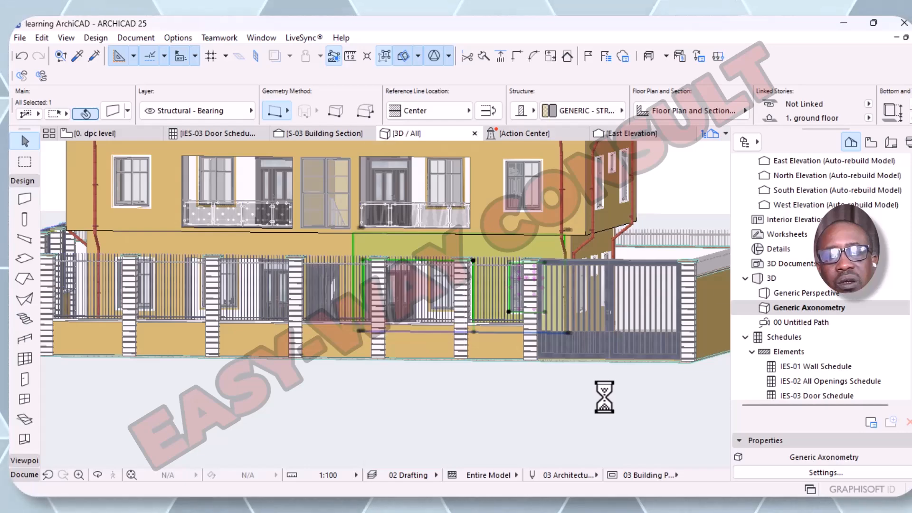
# - Try black and white 2 as the extrusion surface override of the low front fence wall, and undo that change
pyautogui.scroll(2, 574, 417)
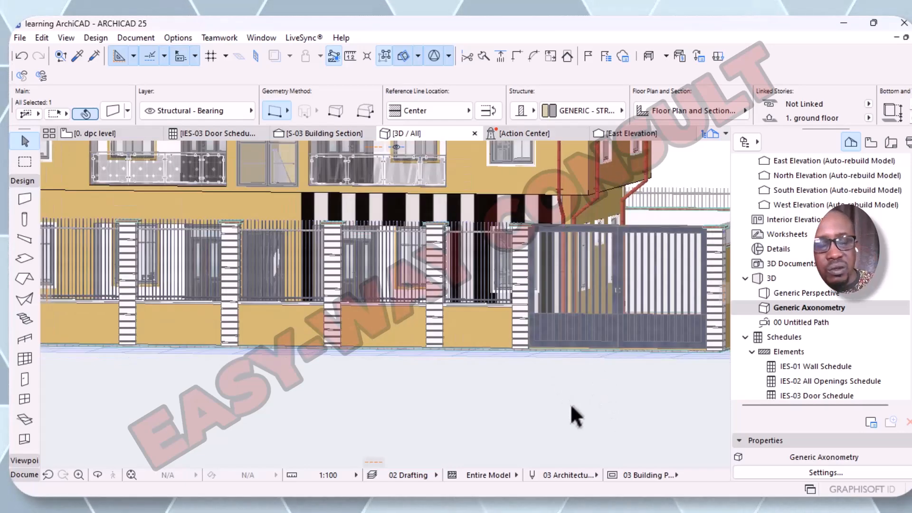
pyautogui.keyDown('shift'); pyautogui.moveTo(572, 408); pyautogui.dragTo(621, 433, button='middle'); pyautogui.keyUp('shift')
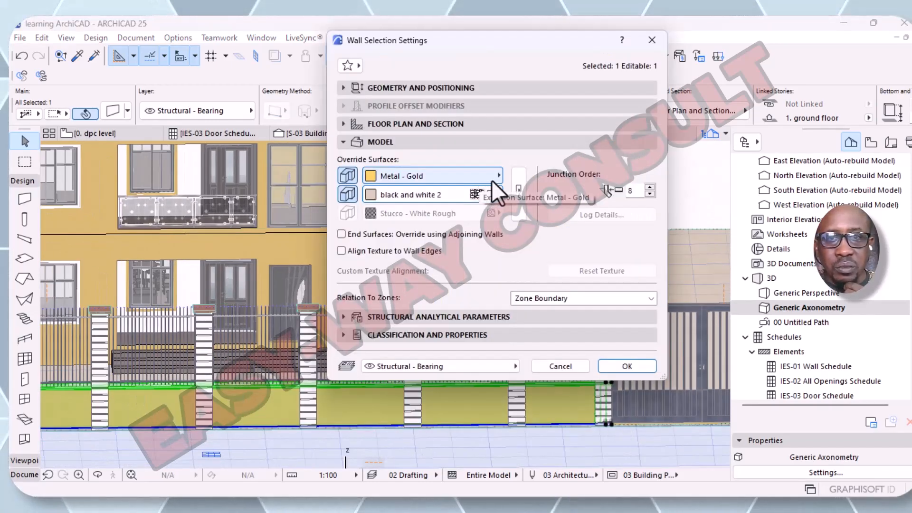
pyautogui.click(496, 176)
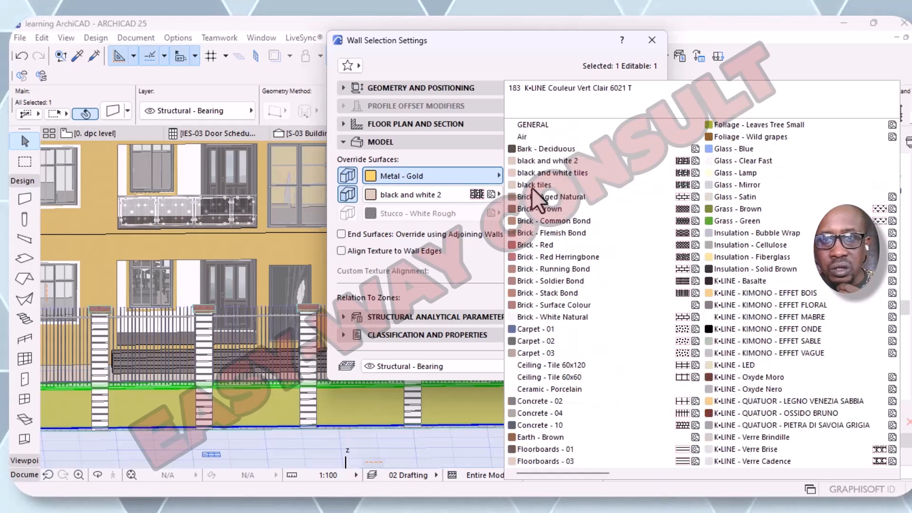
pyautogui.click(547, 162)
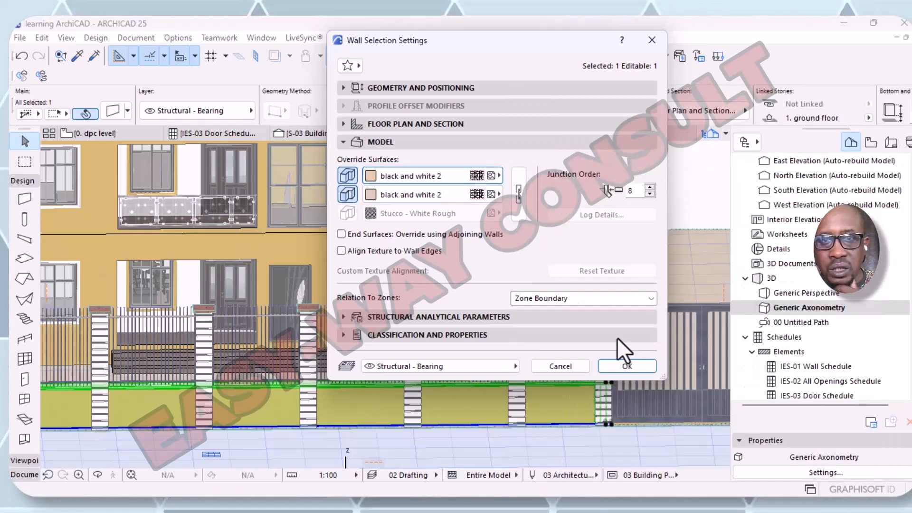
pyautogui.click(607, 364)
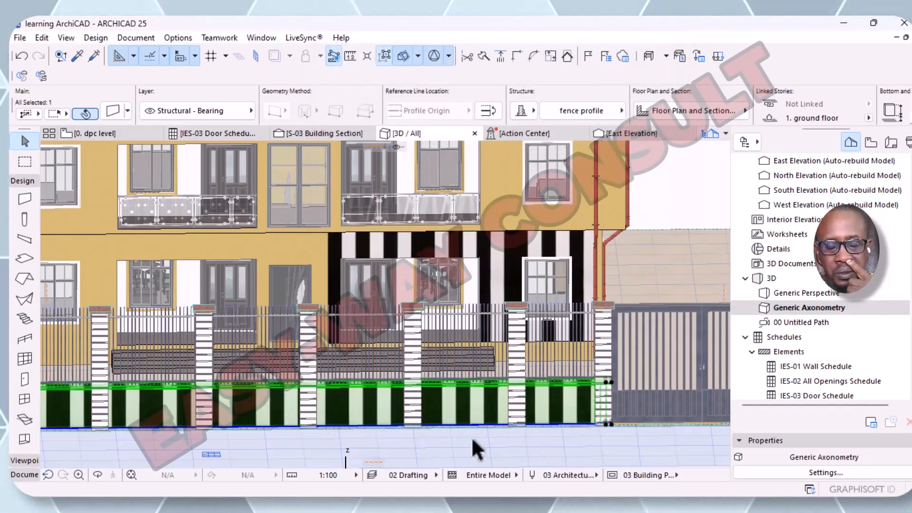
pyautogui.moveTo(490, 449)
pyautogui.keyDown('shift'); pyautogui.mouseDown(button='middle')
pyautogui.moveTo(472, 430)
pyautogui.moveTo(480, 401)
pyautogui.moveTo(531, 432)
pyautogui.moveTo(511, 436)
pyautogui.moveTo(505, 452)
pyautogui.mouseUp(button='middle'); pyautogui.keyUp('shift')
pyautogui.hotkey('ctrl', 'z')
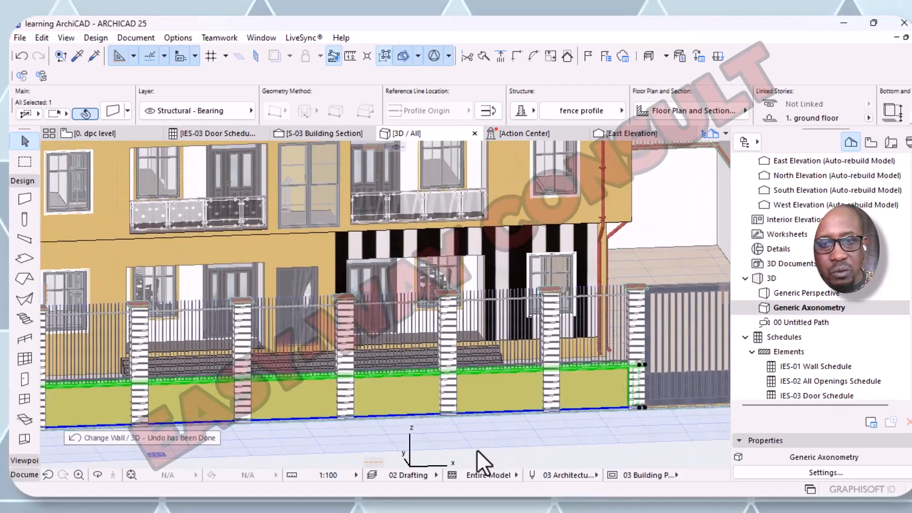